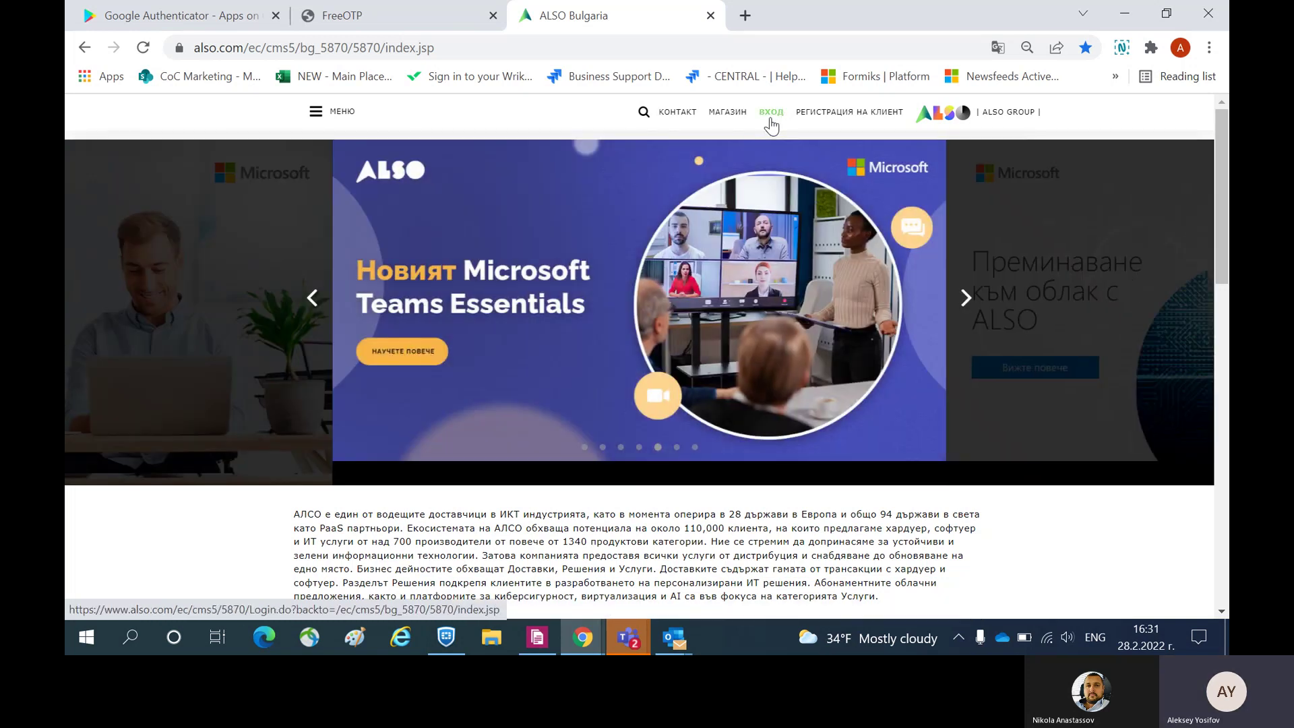
Go to the ВХОД login page and follow the 'тук' link in the green multifactor box
left_click(770, 119)
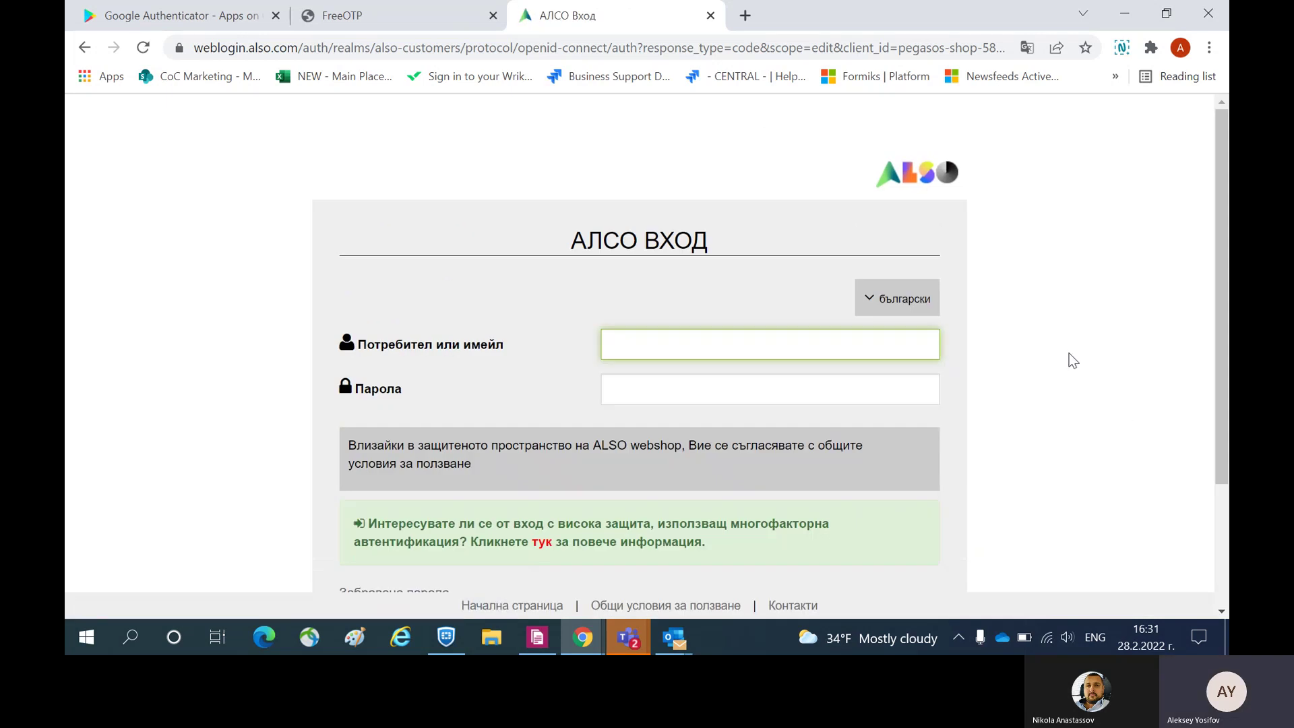
scroll(1067, 352, "down", 2)
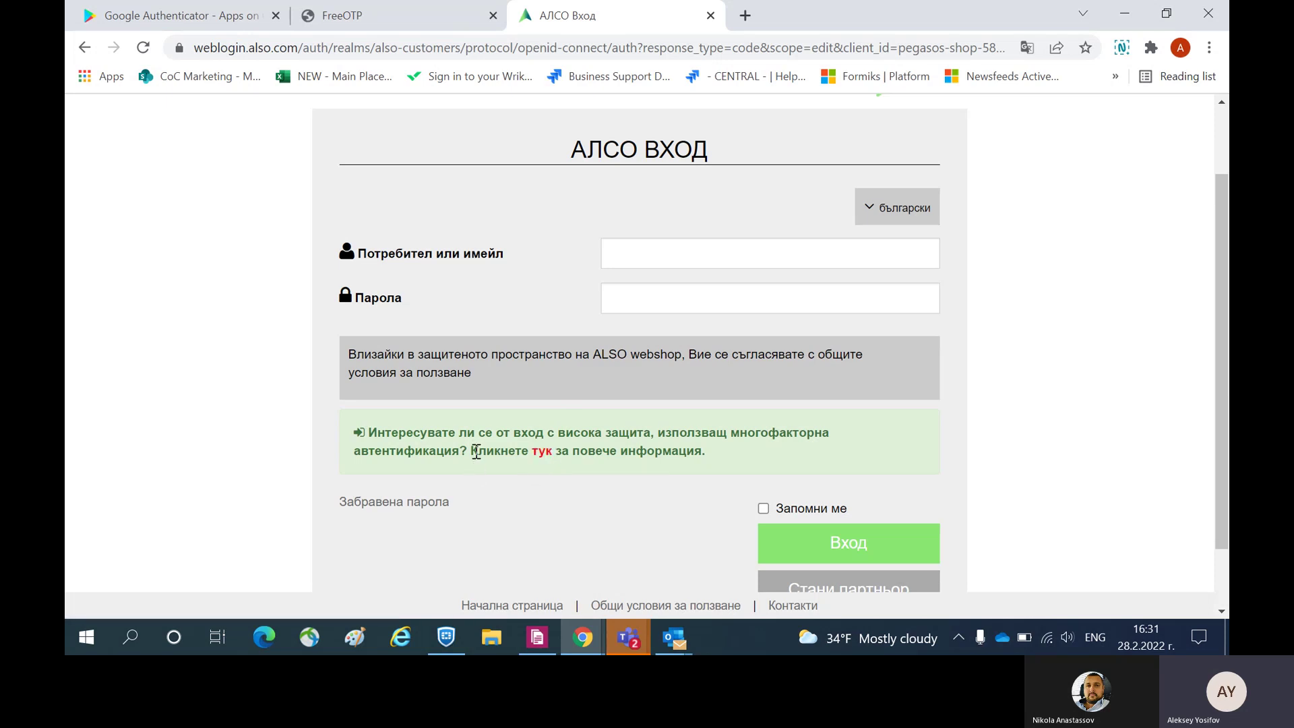
left_click_drag(471, 450, 708, 462)
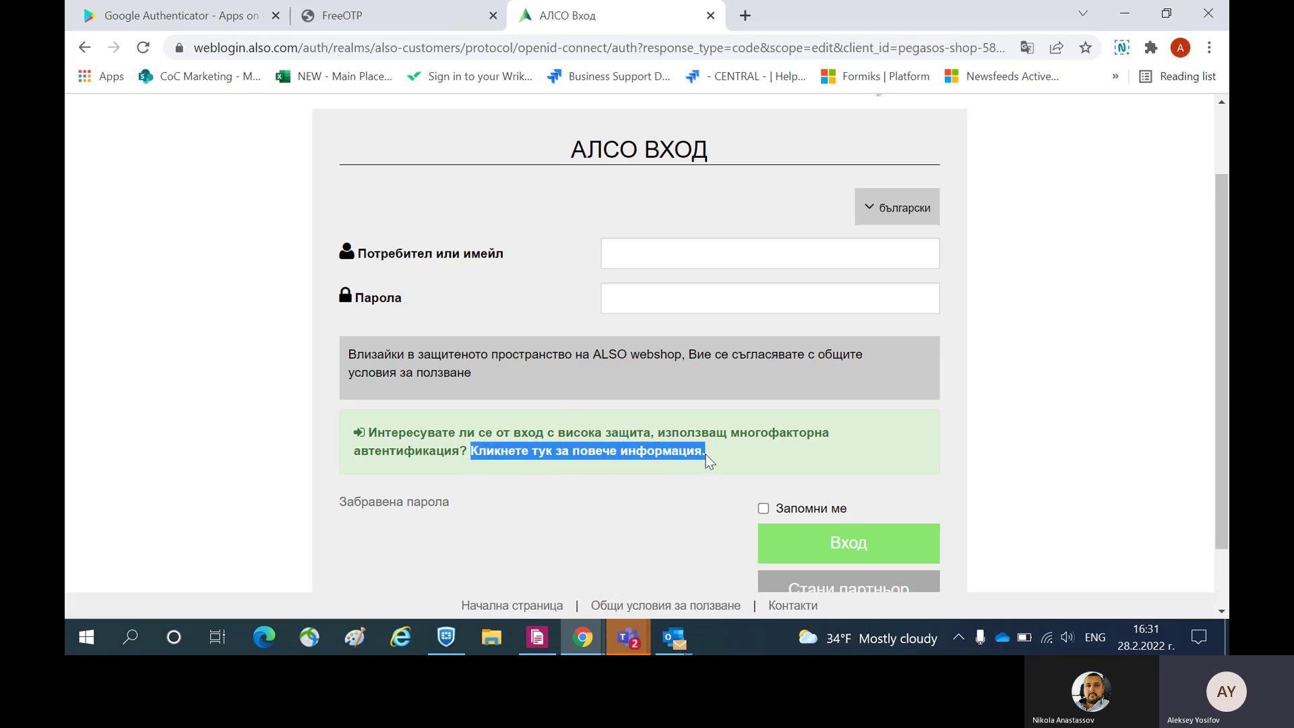
left_click(707, 463)
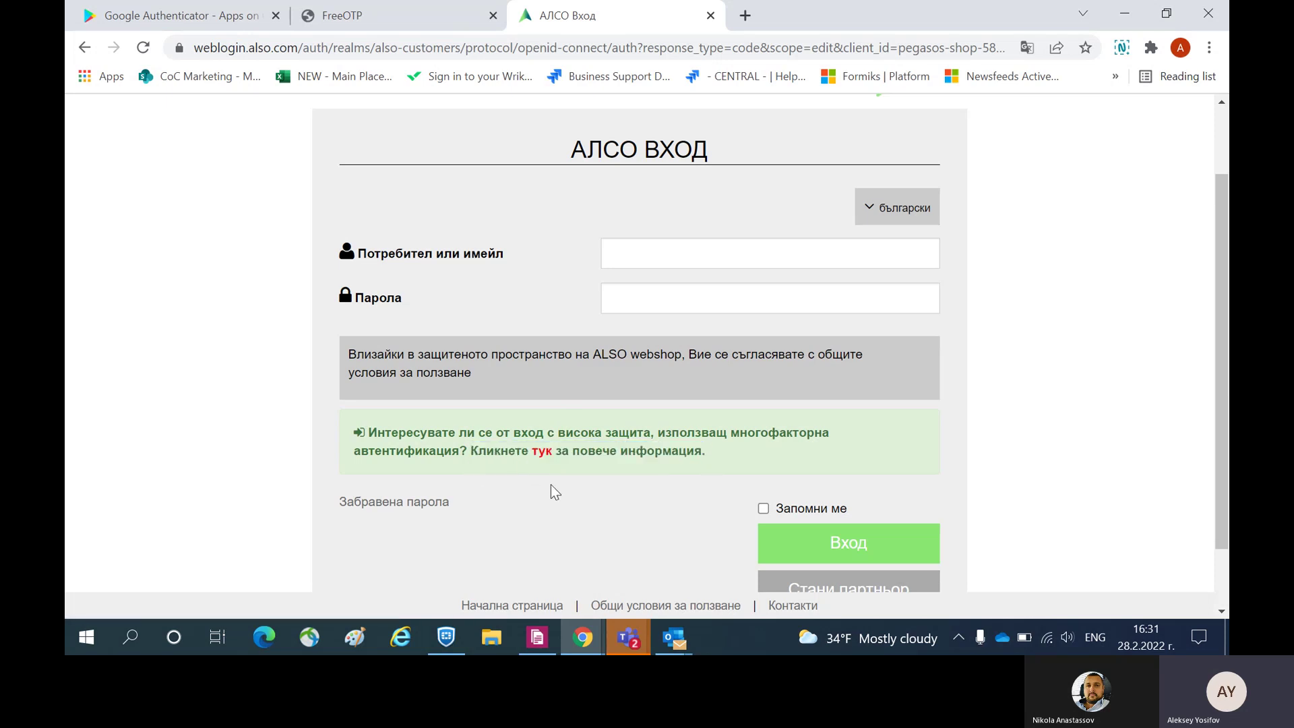
left_click(541, 452)
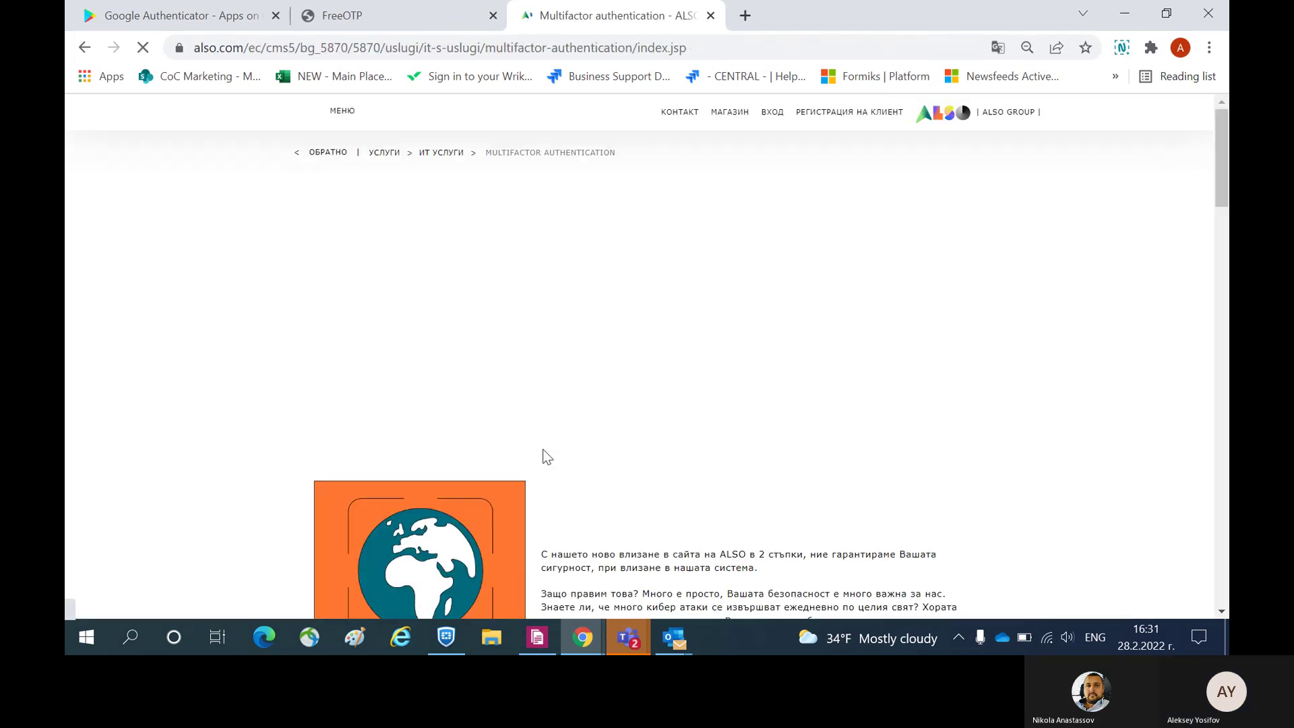
Read through the СТЪПКА 1–6 two-step login guide, then go back to the login form
scroll(586, 521, "down", 1)
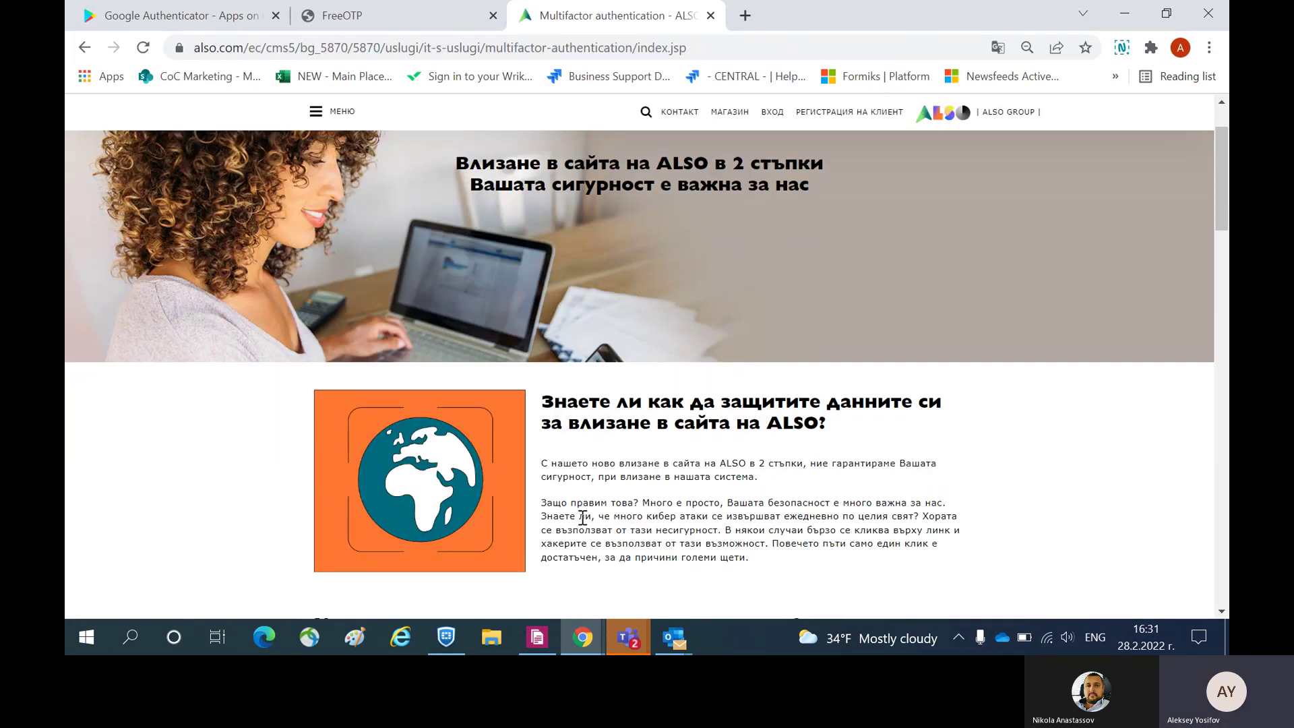
scroll(583, 523, "down", 1)
scroll(577, 519, "down", 1)
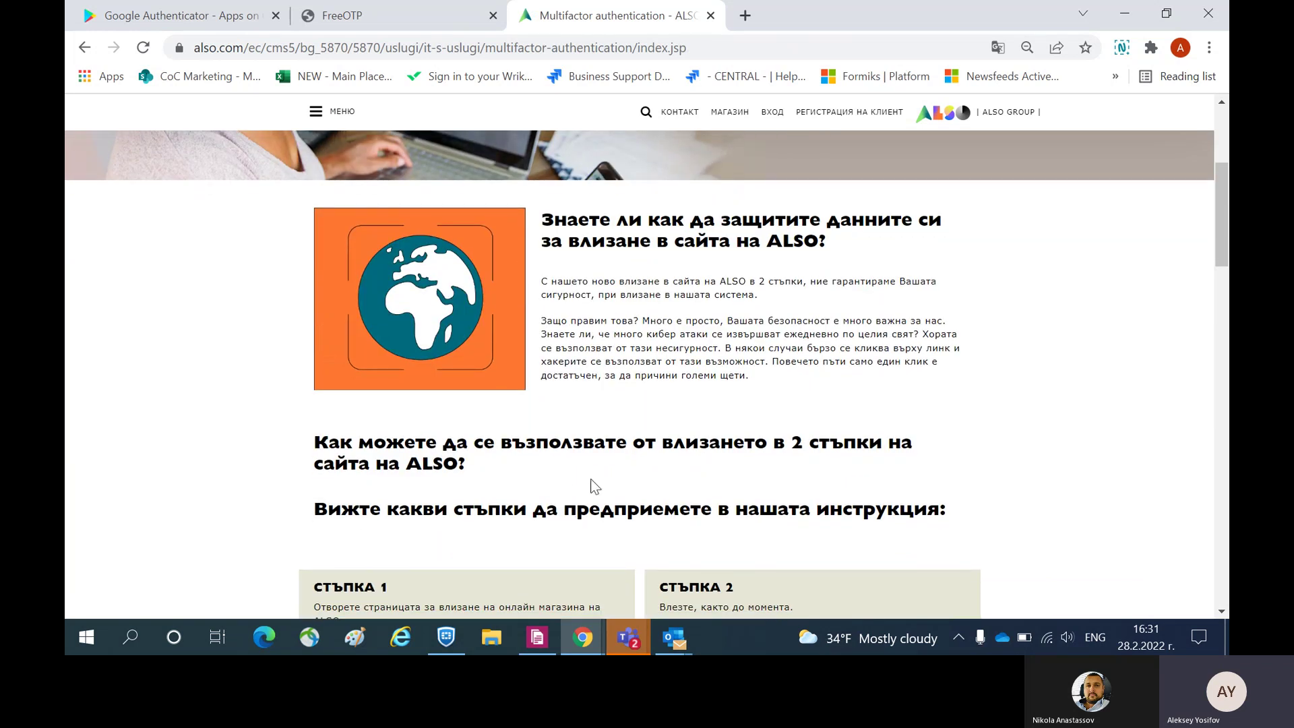
scroll(594, 475, "down", 1)
scroll(603, 460, "down", 3)
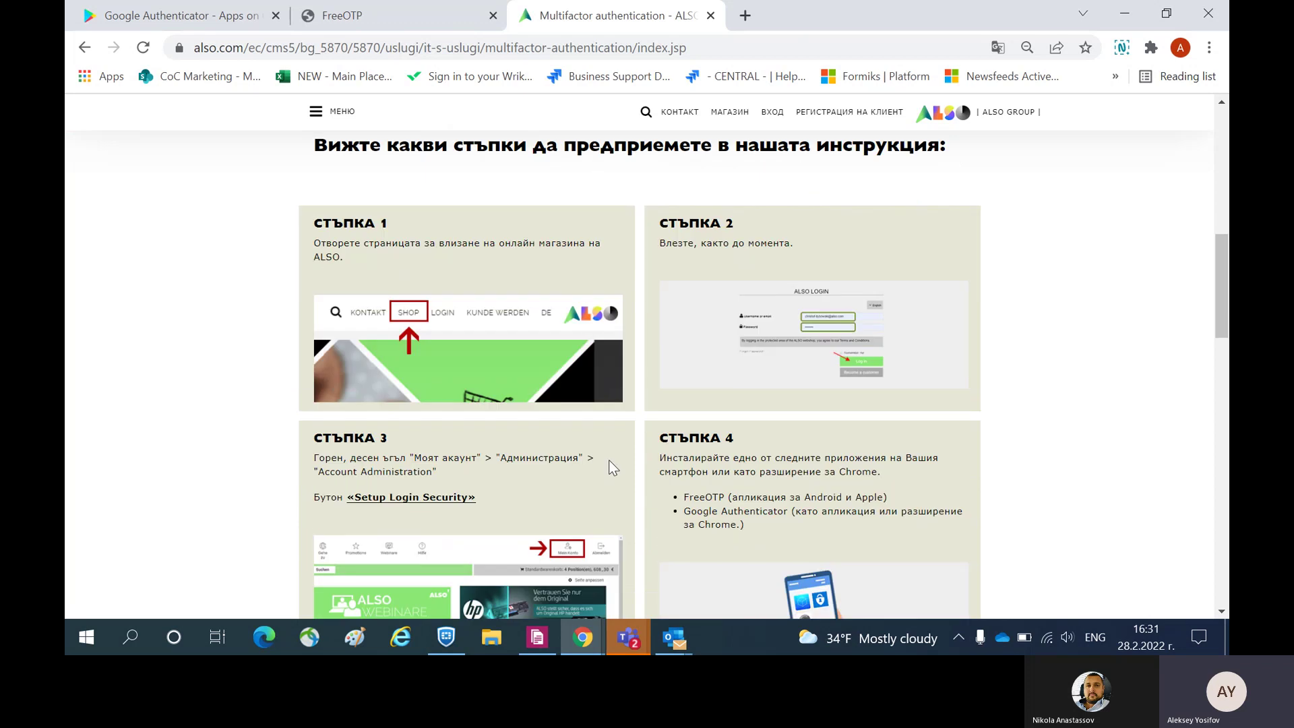
scroll(605, 463, "down", 1)
scroll(605, 458, "down", 1)
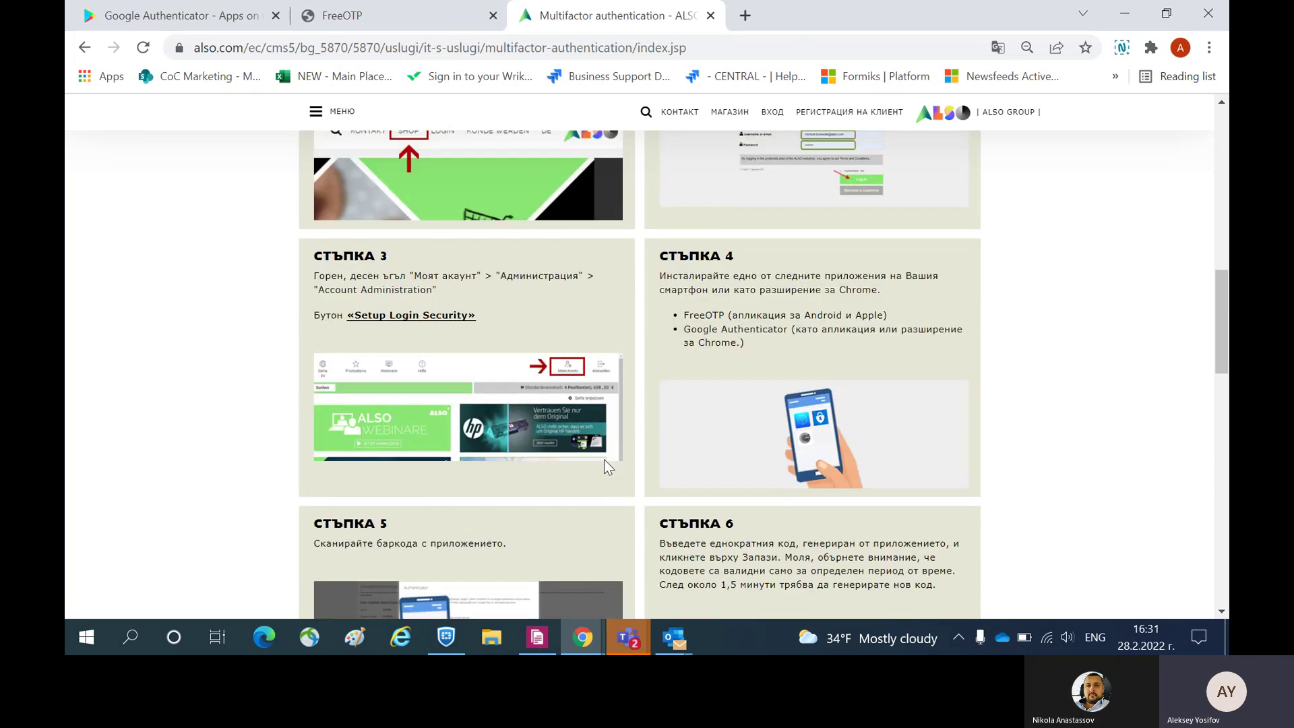
scroll(593, 457, "down", 1)
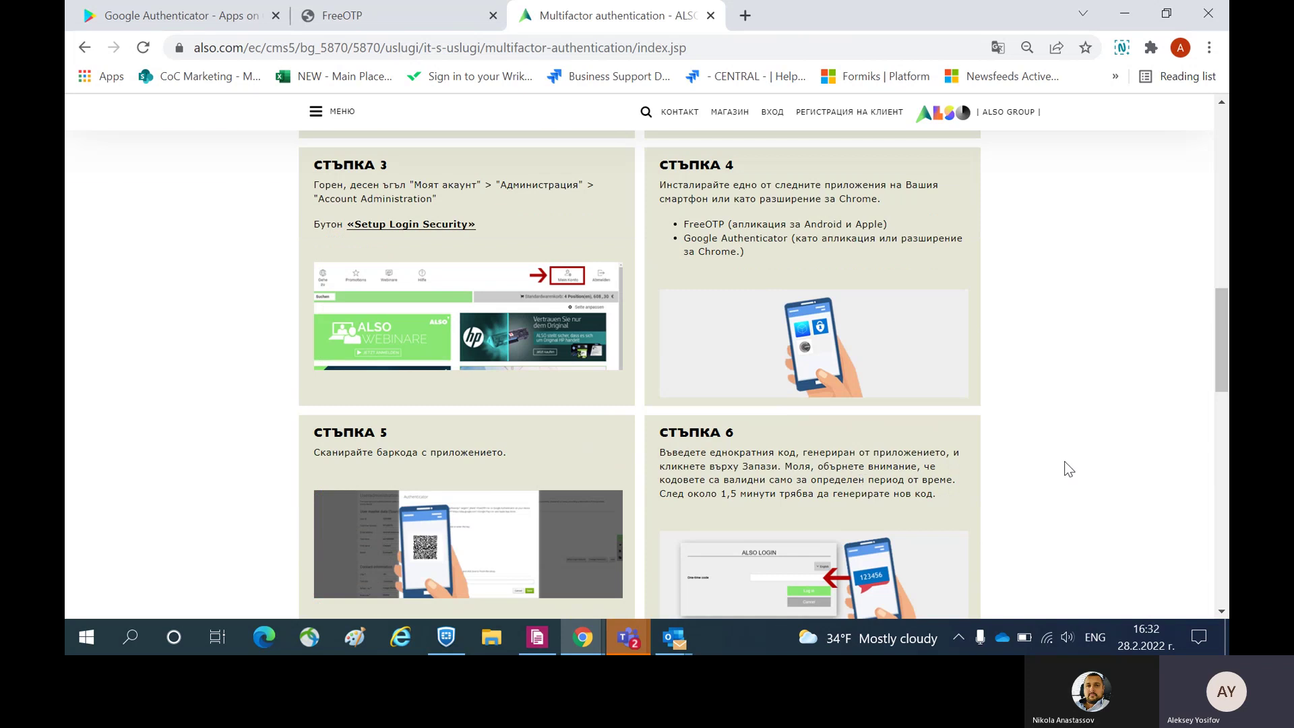
scroll(1065, 461, "up", 8)
scroll(1067, 468, "up", 4)
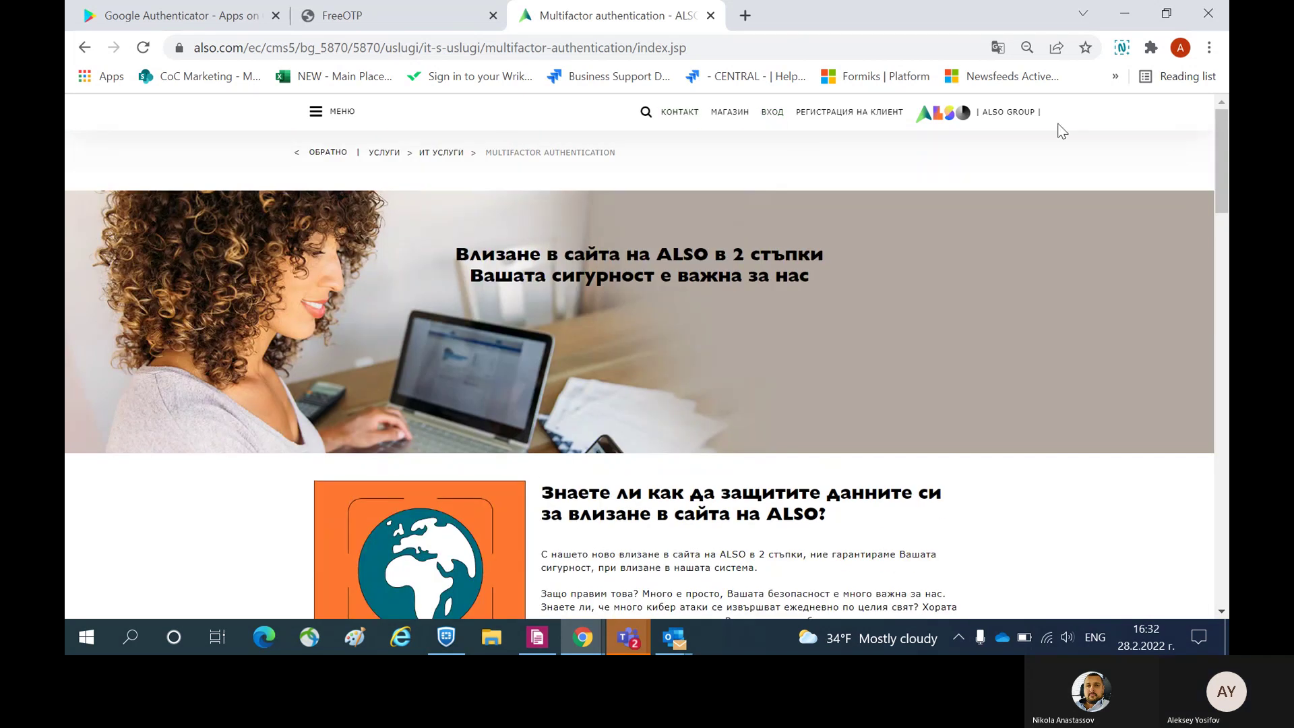
left_click(85, 47)
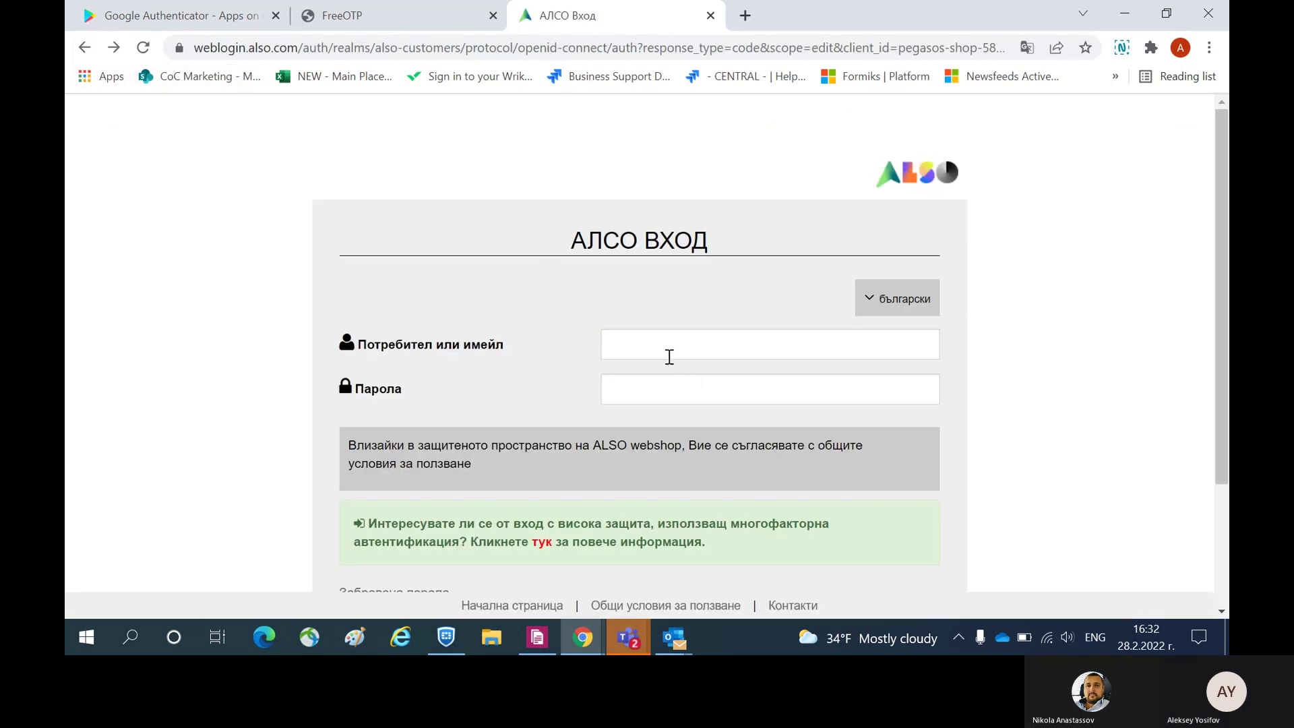
Sign in with the saved account e-mail and the account password, then check the Моят акаунт dropdown
left_click(670, 357)
left_click(673, 381)
left_click(686, 385)
type("•••••••••••")
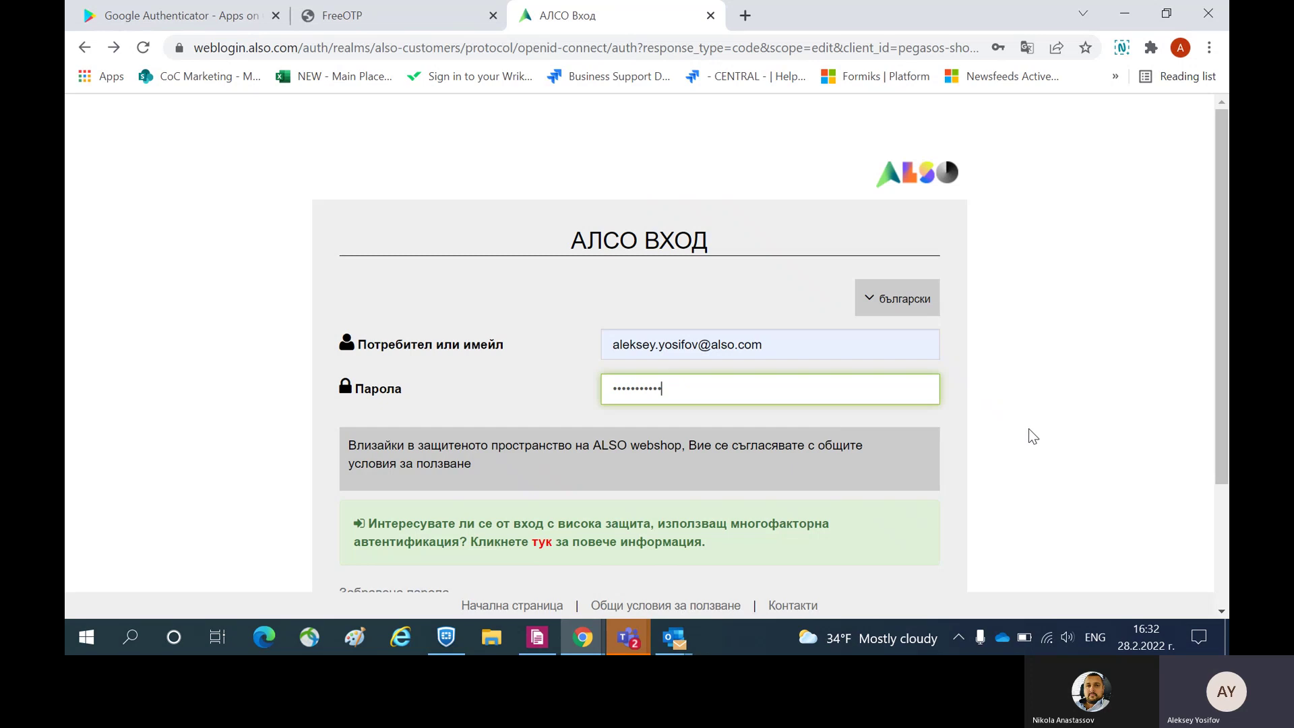
scroll(1038, 391, "down", 1)
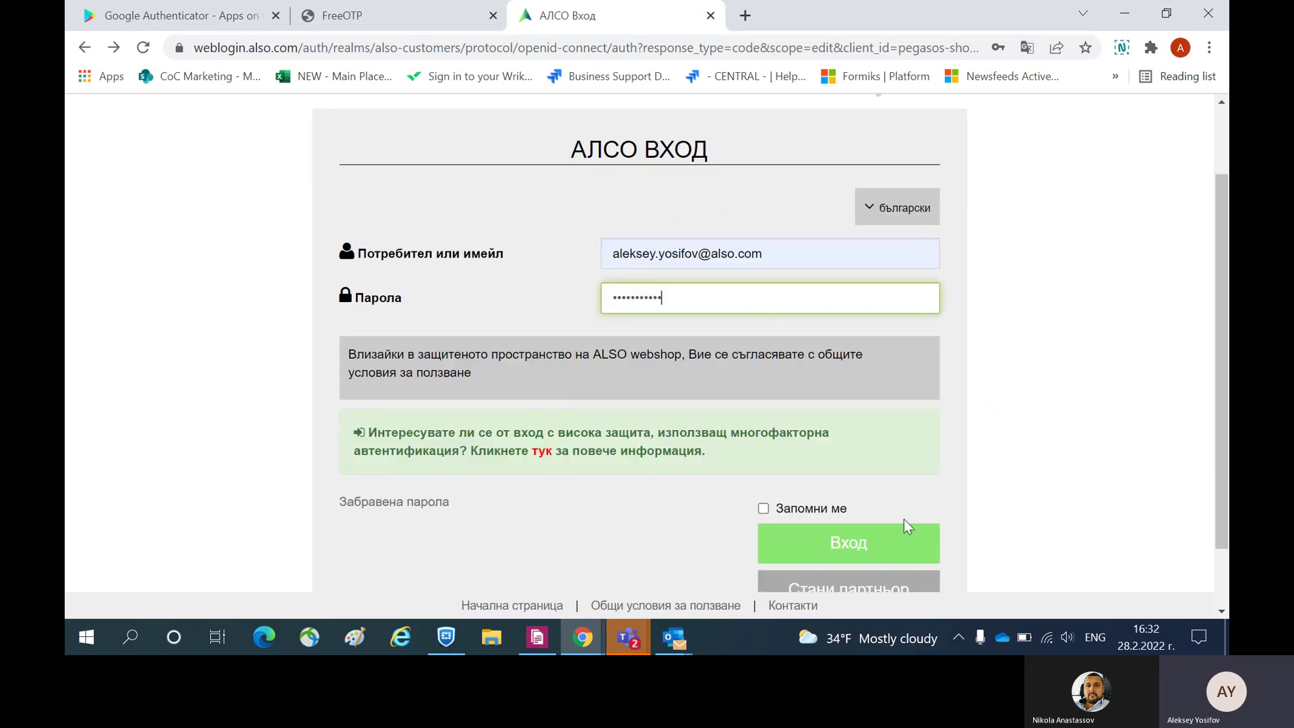
left_click(857, 547)
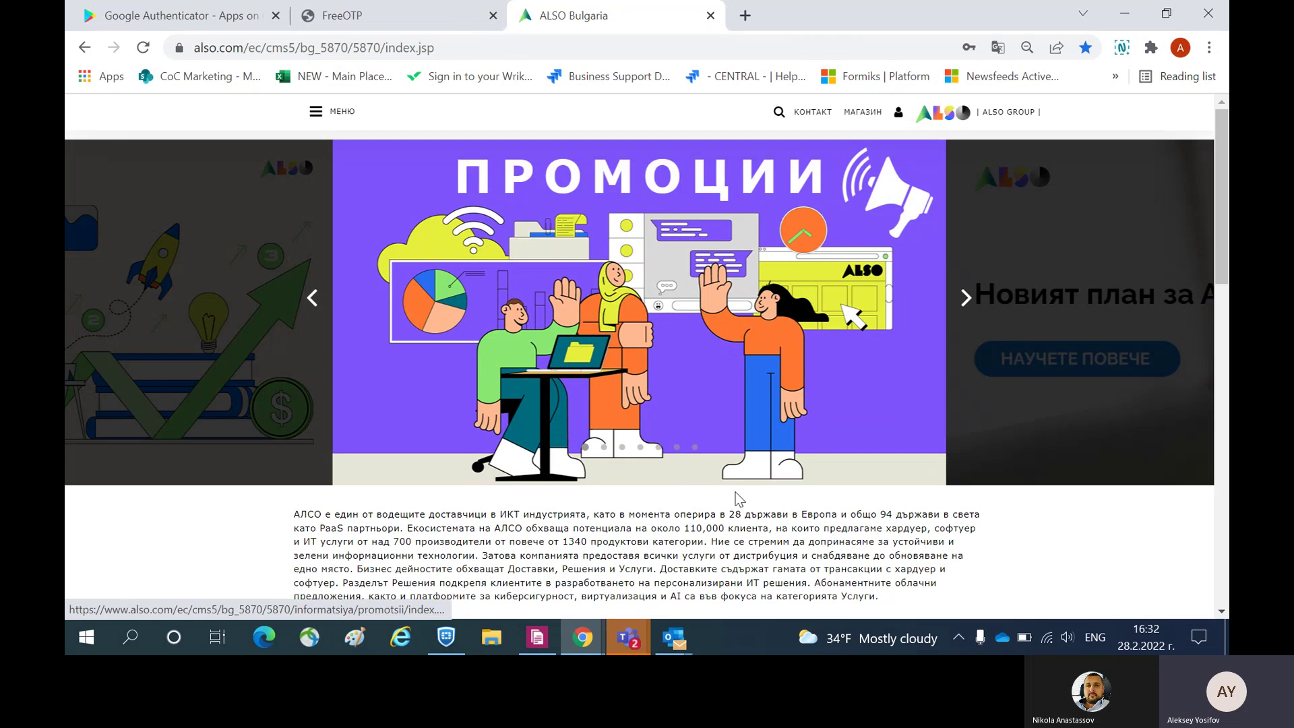
left_click(899, 113)
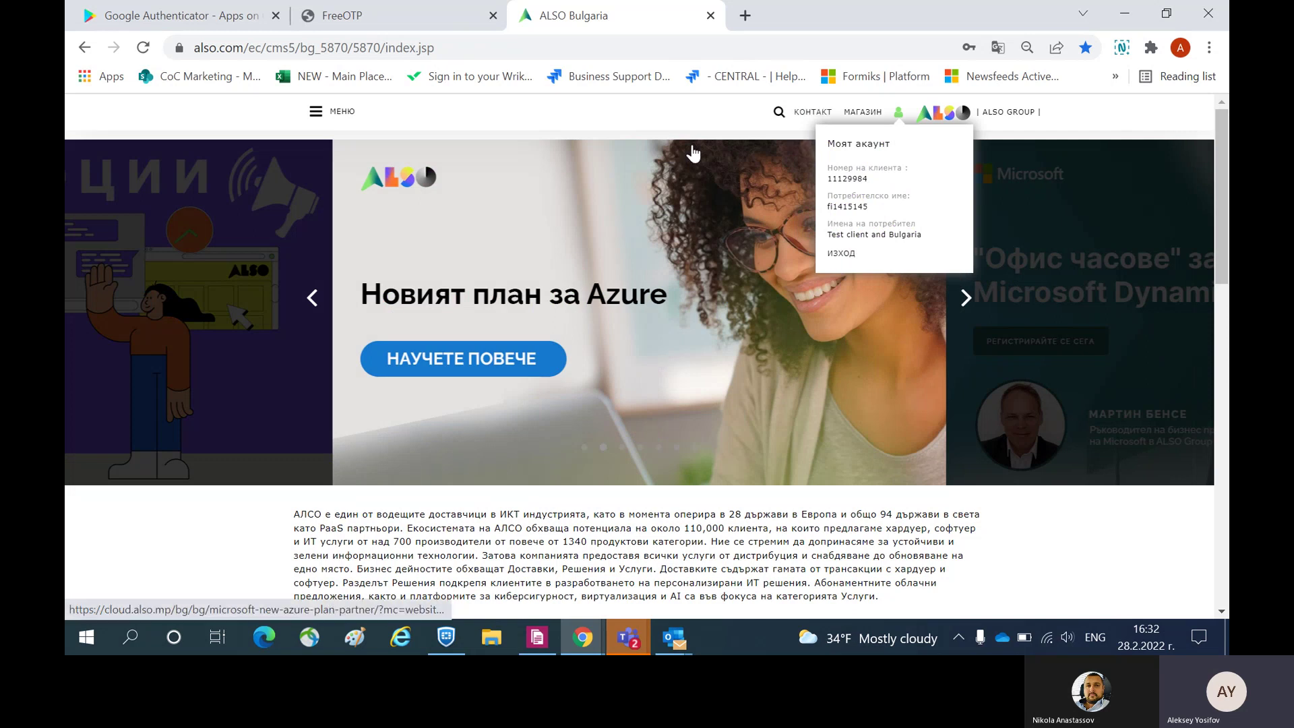
left_click(654, 126)
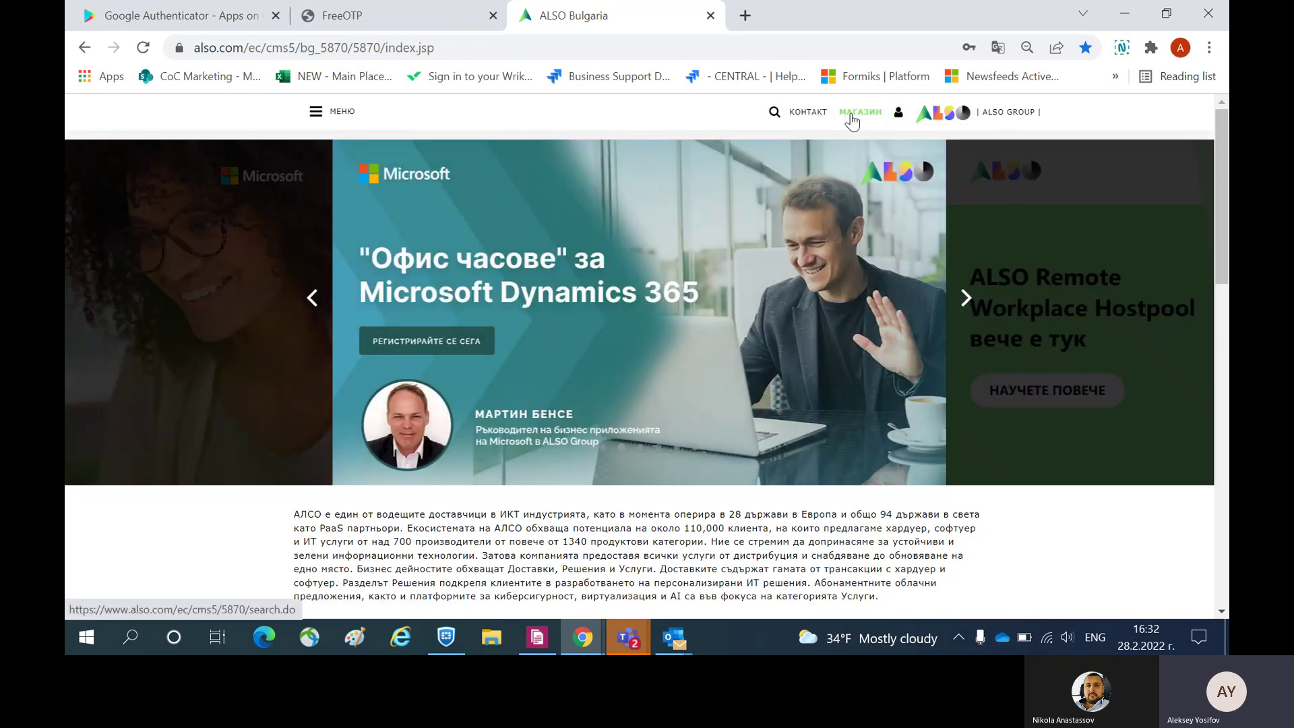
Open МАГАЗИН to reach the 'Вход в 2 стъпки' QR-code setup page and scroll to Запази
left_click(851, 117)
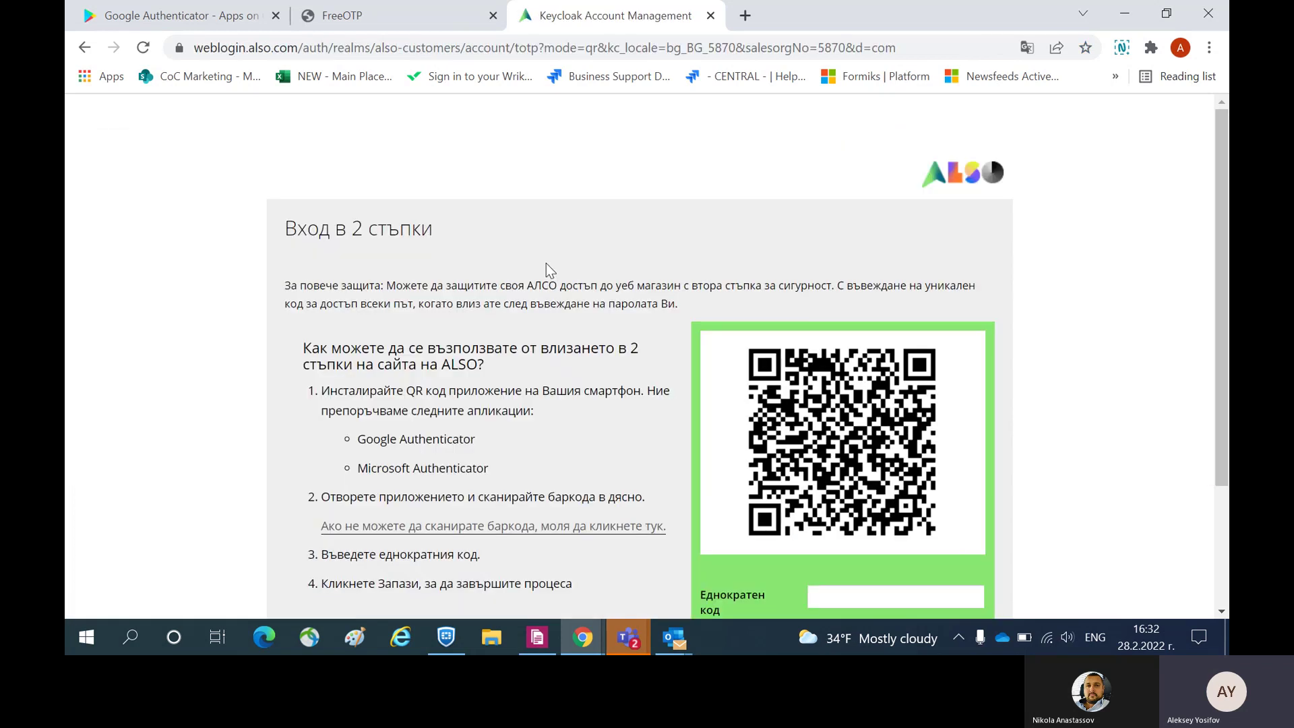
scroll(546, 265, "down", 1)
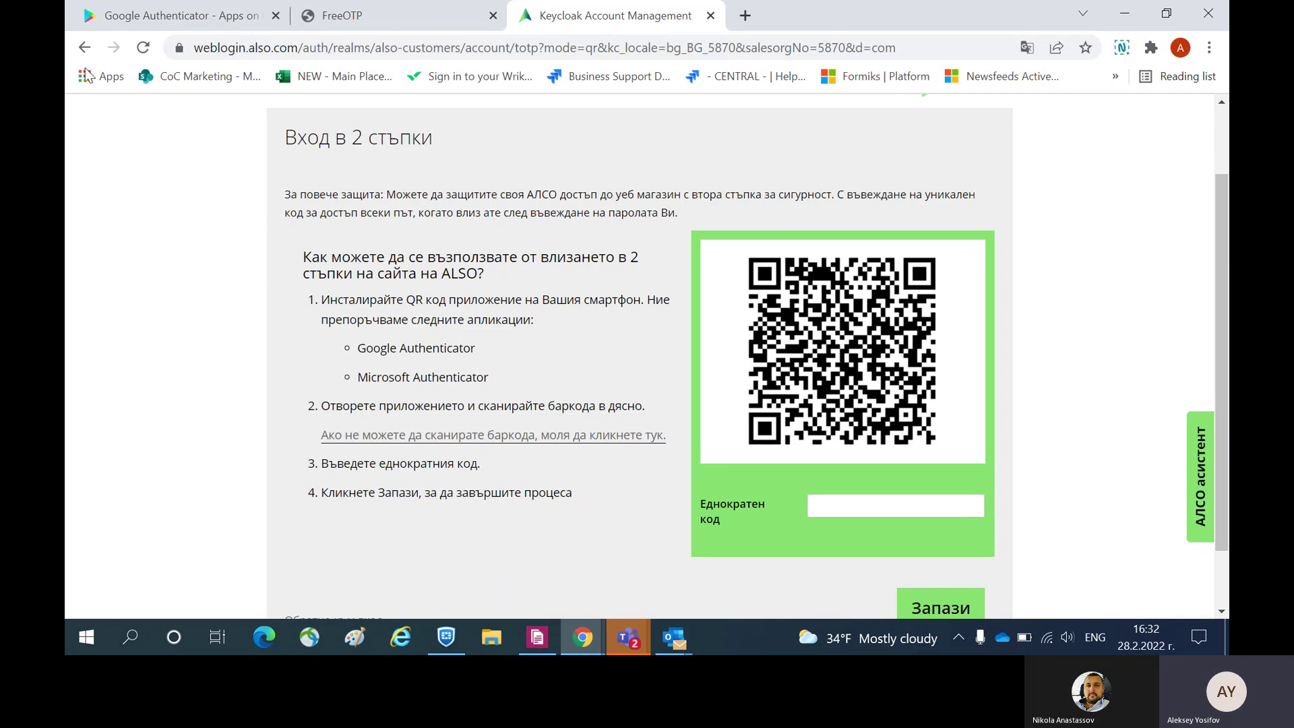
left_click(172, 16)
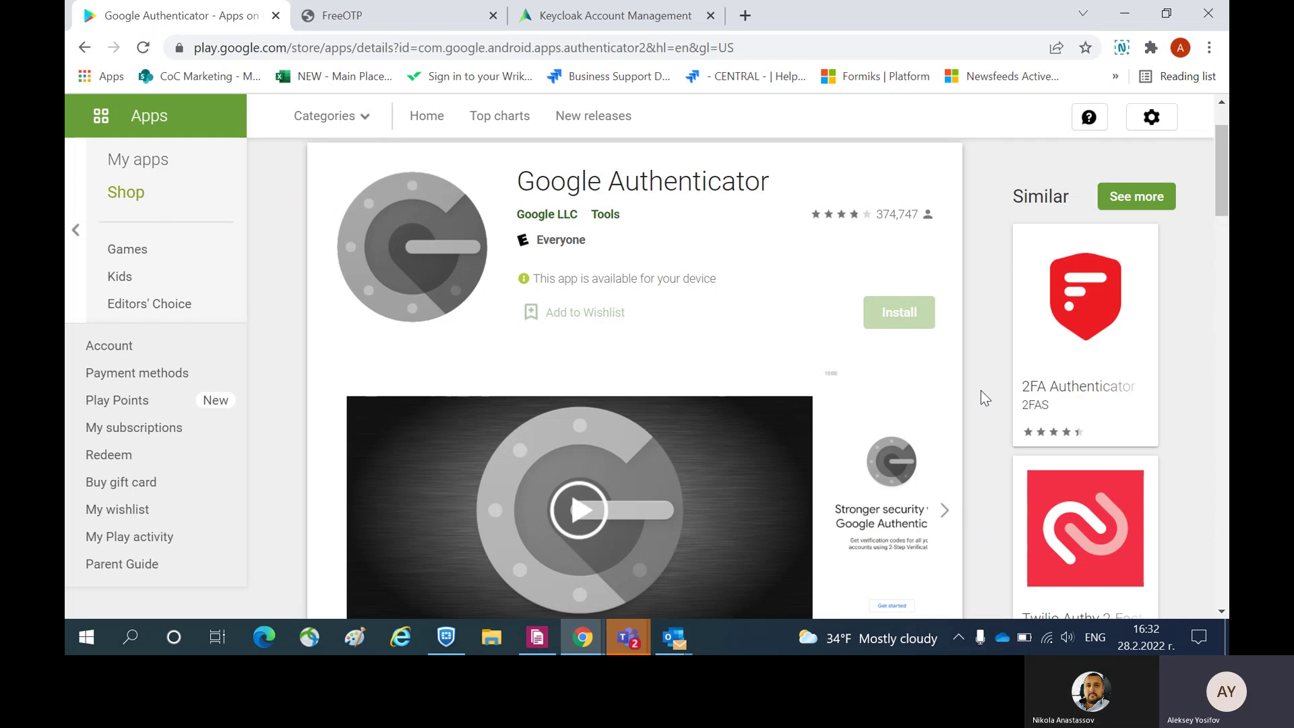
Review FreeOTP's App Store, Google Play and F-Droid download badges, then return to the setup page
left_click(426, 22)
scroll(569, 352, "up", 4)
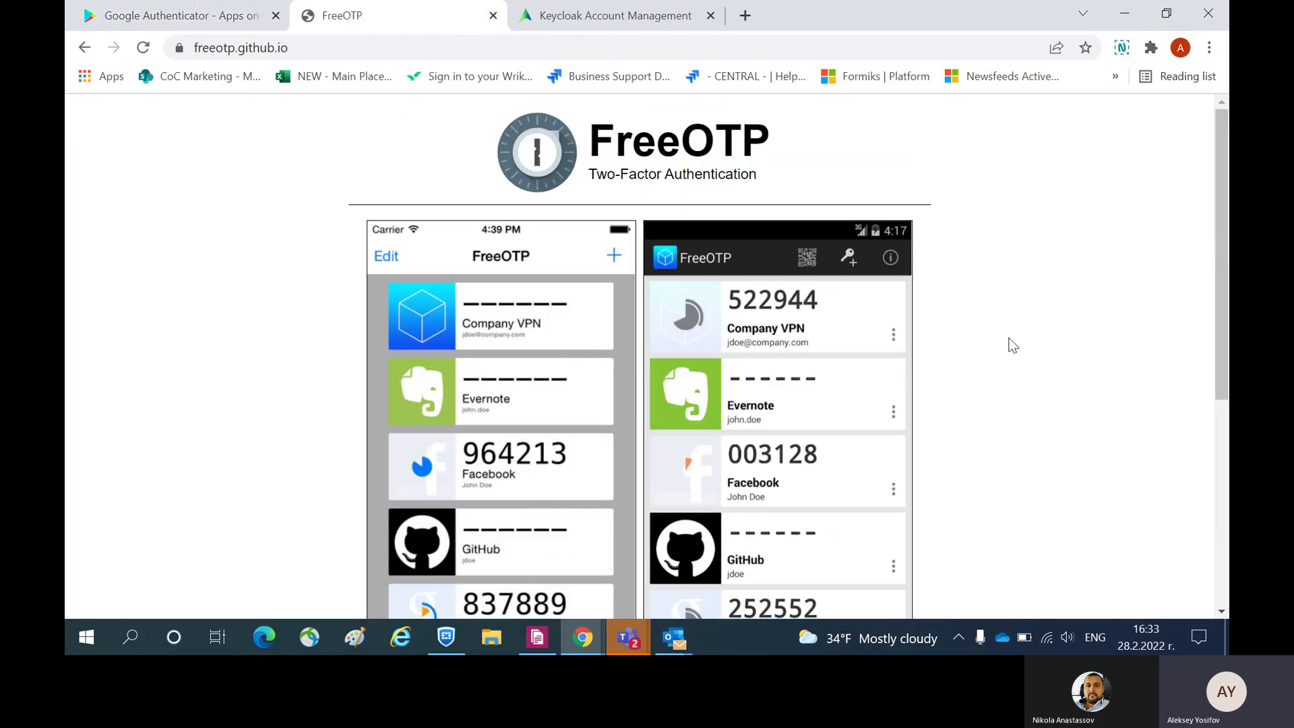
scroll(1005, 339, "down", 2)
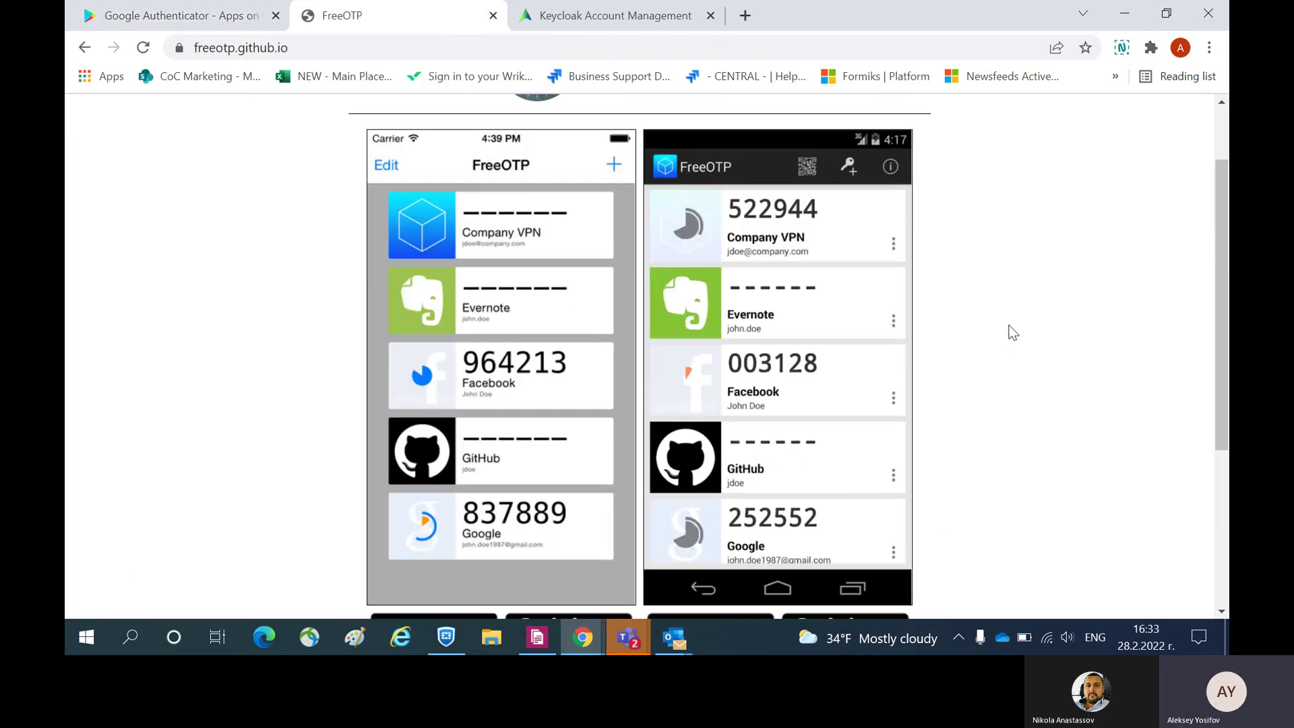
scroll(1008, 330, "down", 2)
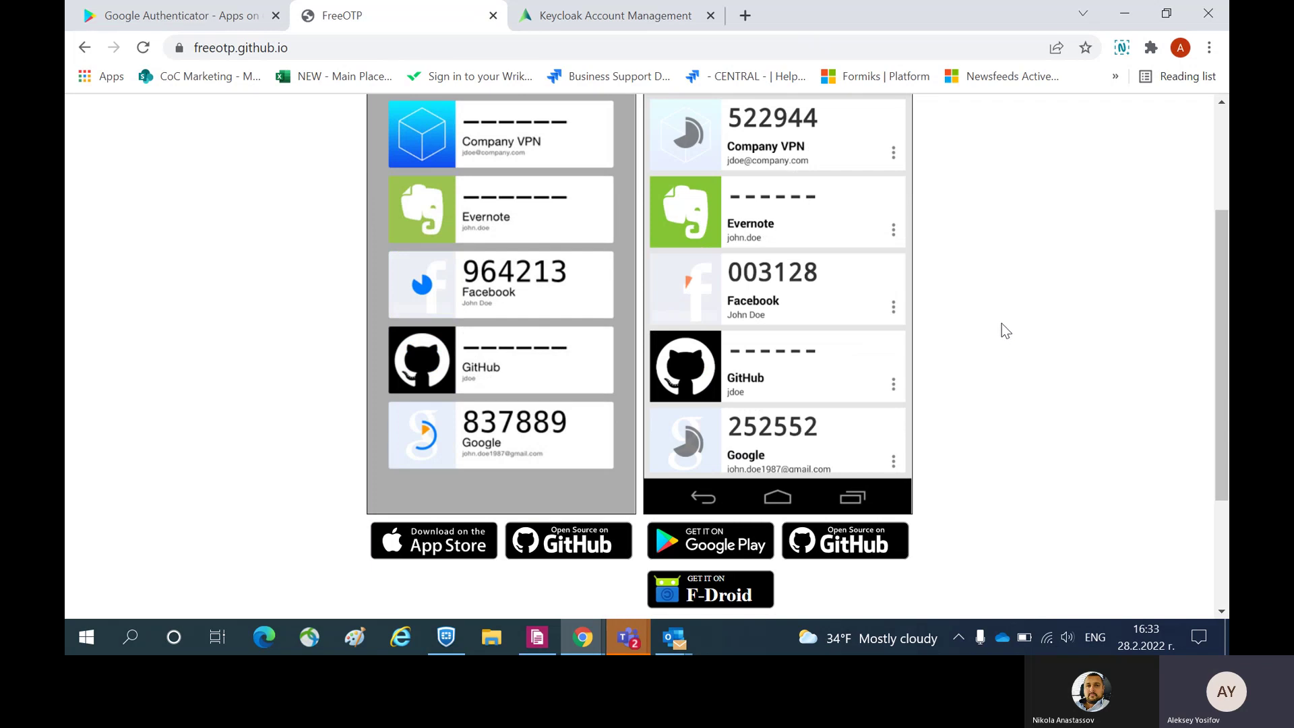
left_click(607, 14)
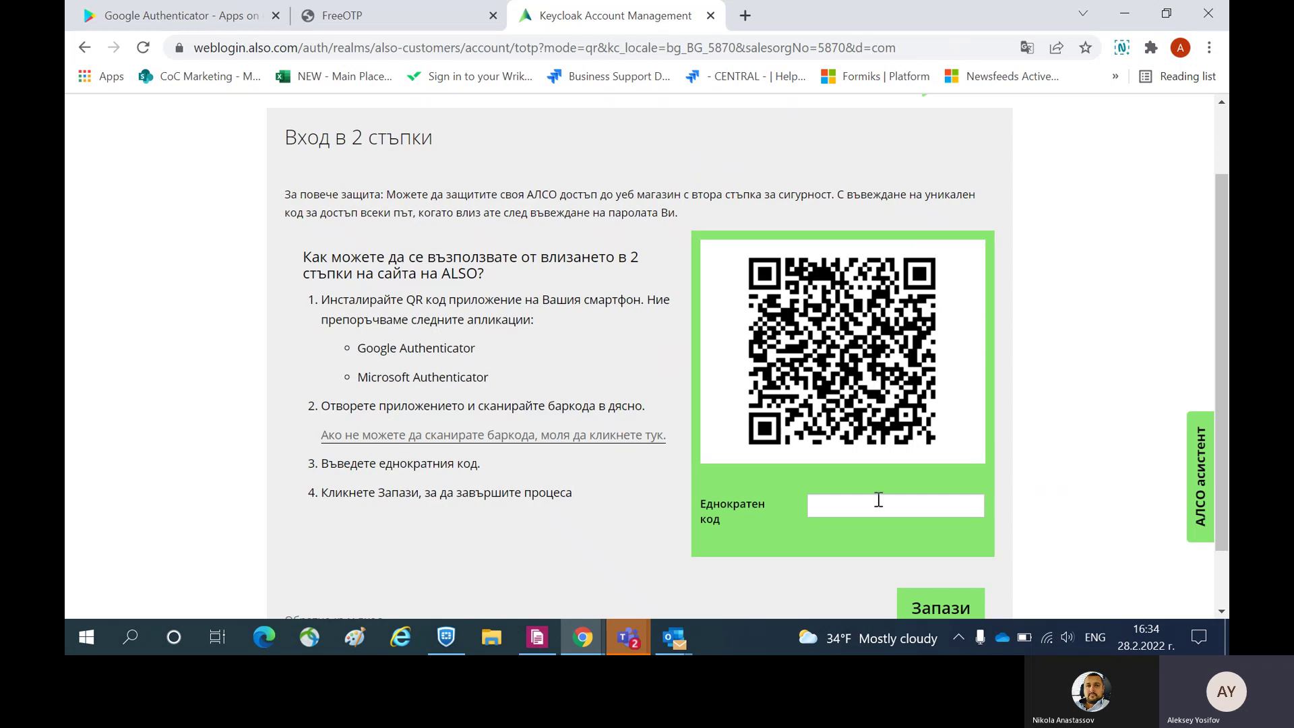
Enter the authenticator app's one-time code in Еднократен код and save with Запази
left_click(814, 505)
left_click(976, 608)
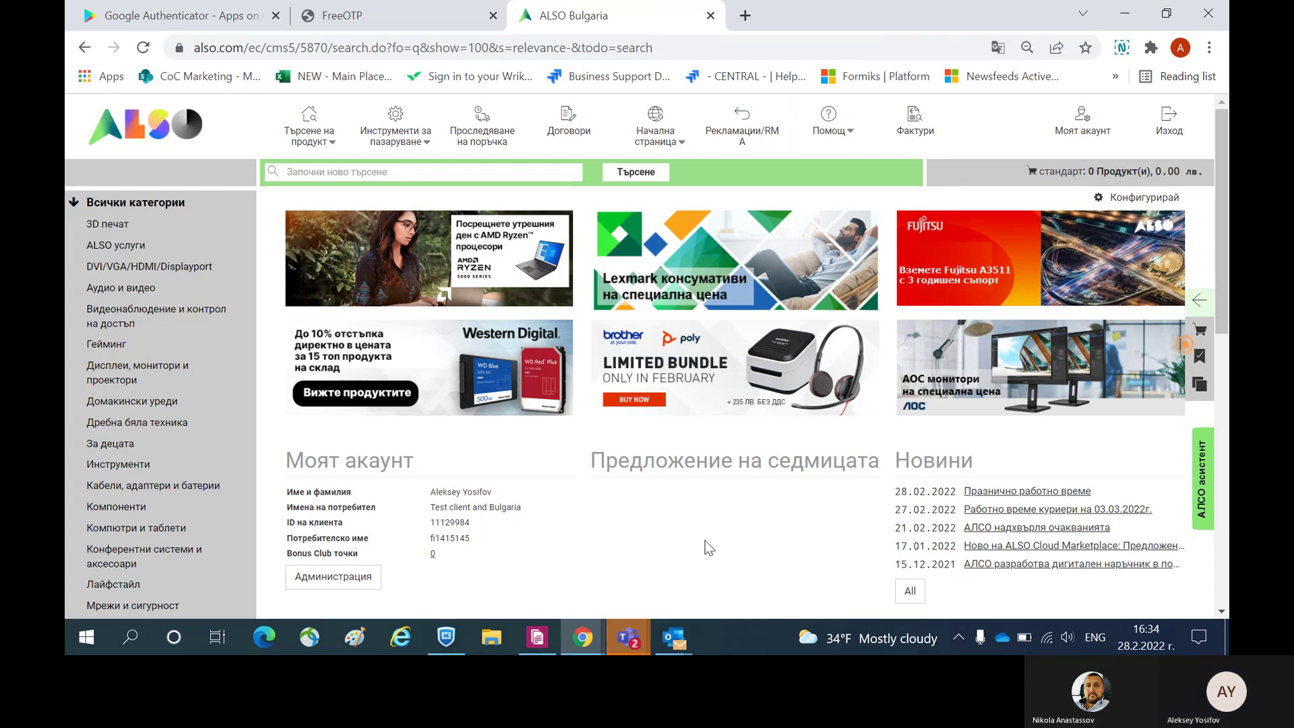
left_click_drag(593, 471, 999, 454)
left_click(1006, 450)
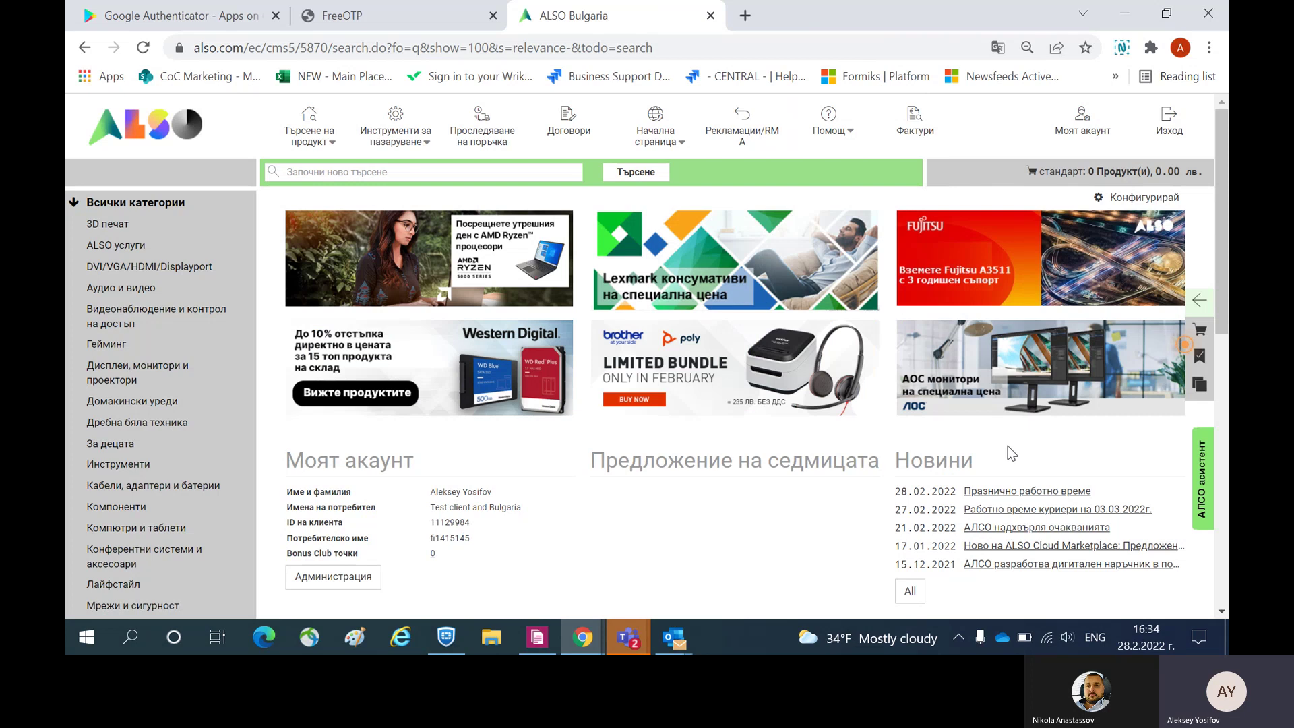